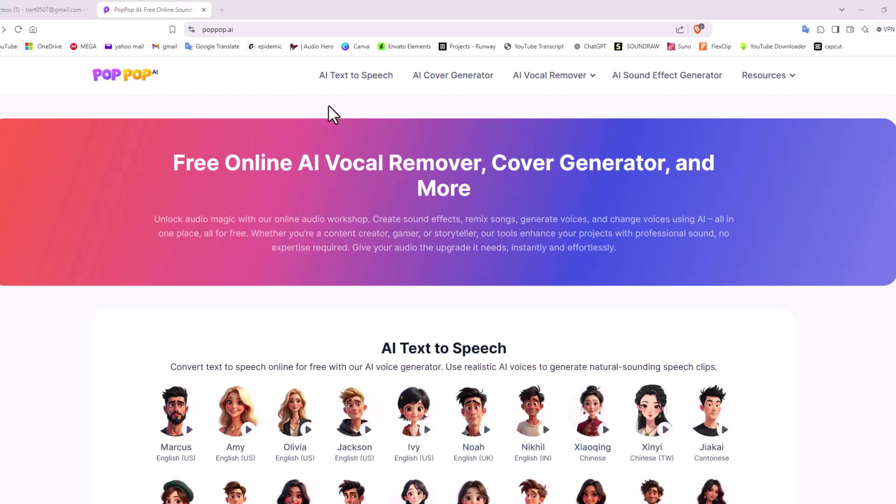
Play Marcus's voice sample, then Amy's, in the AI Text to Speech voice gallery
scroll(366, 98, down, 4)
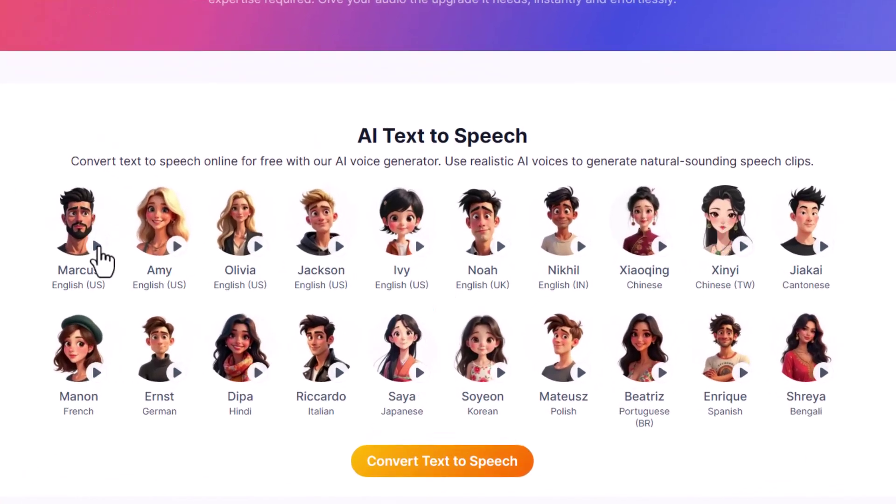
click(97, 243)
click(177, 243)
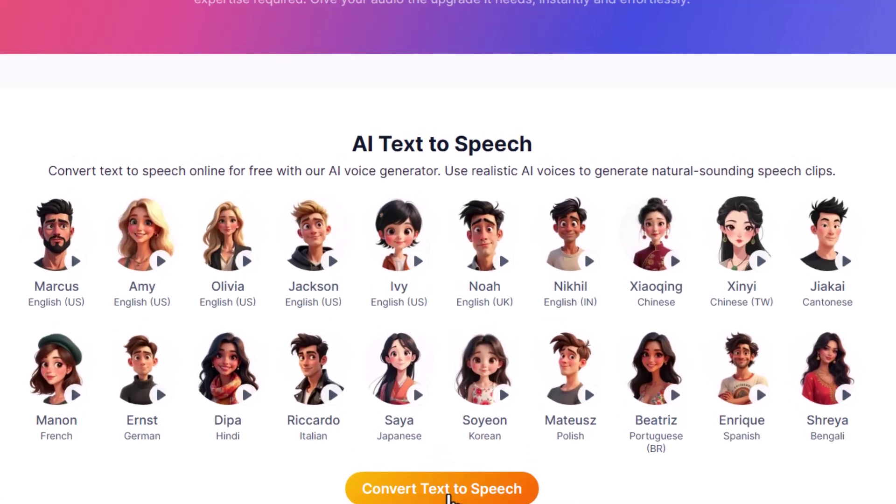
Open the text-to-speech generator and set its voice language to Thai
click(411, 467)
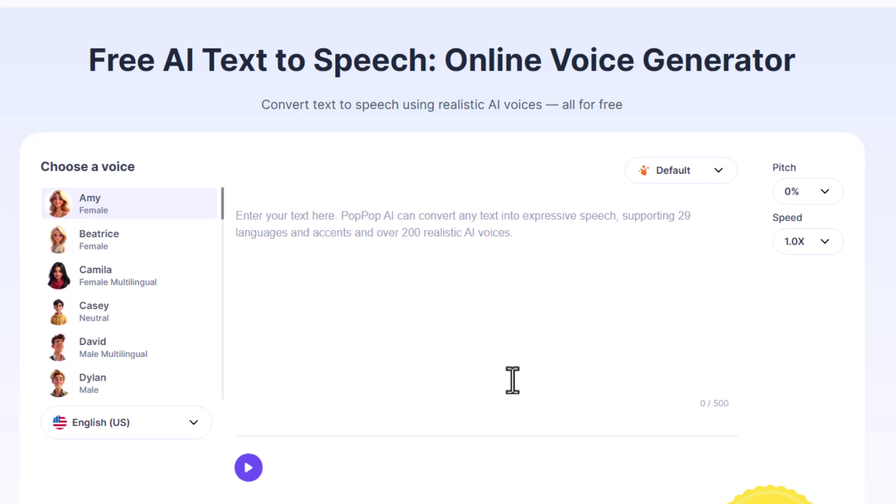
click(174, 421)
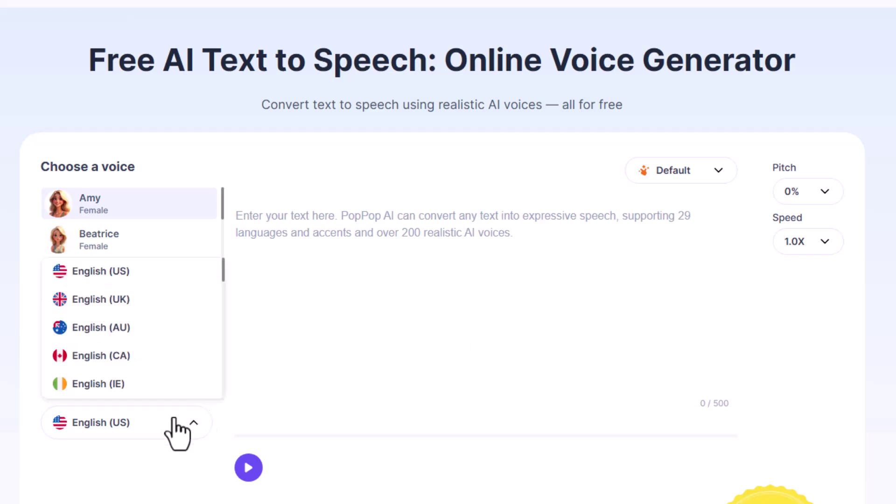
scroll(189, 361, down, 8)
click(99, 341)
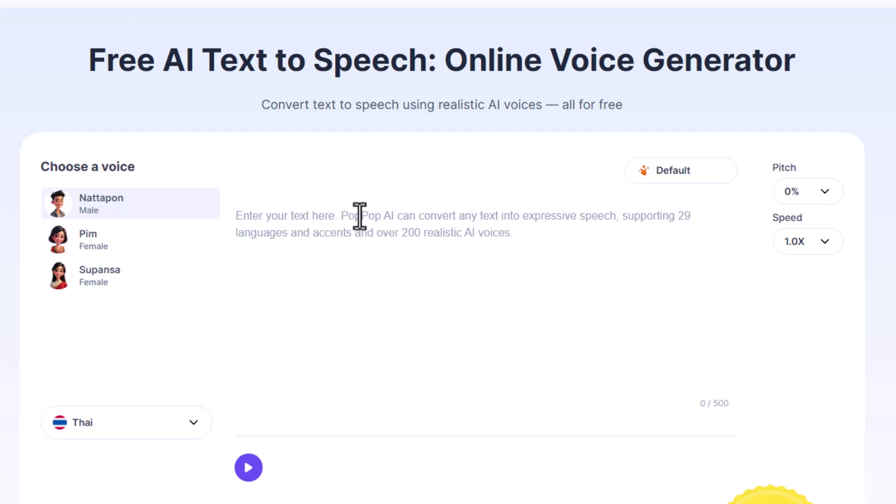
Paste the Thai self-introduction sentence, generate its Nattapon audio and play the 4-second clip
text(สวัสดี ฉันชื่อ Gripps ฉันทำวิดีโอบน youtube)
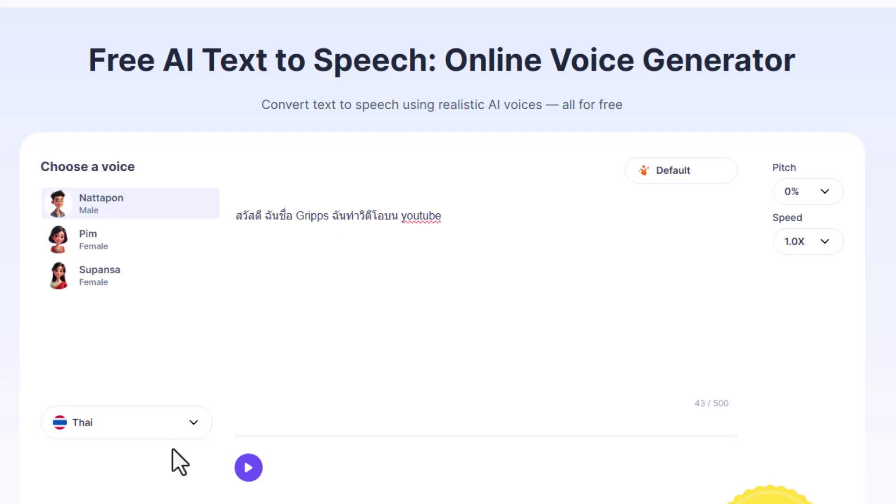
click(249, 468)
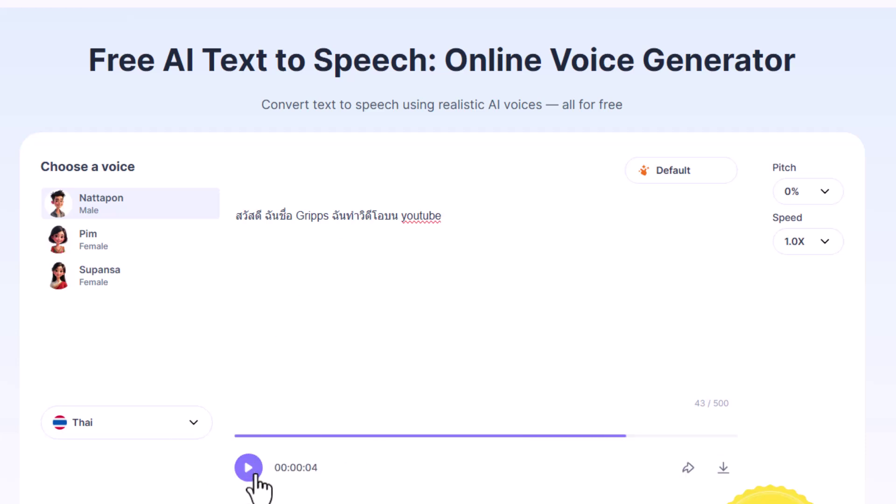
click(255, 474)
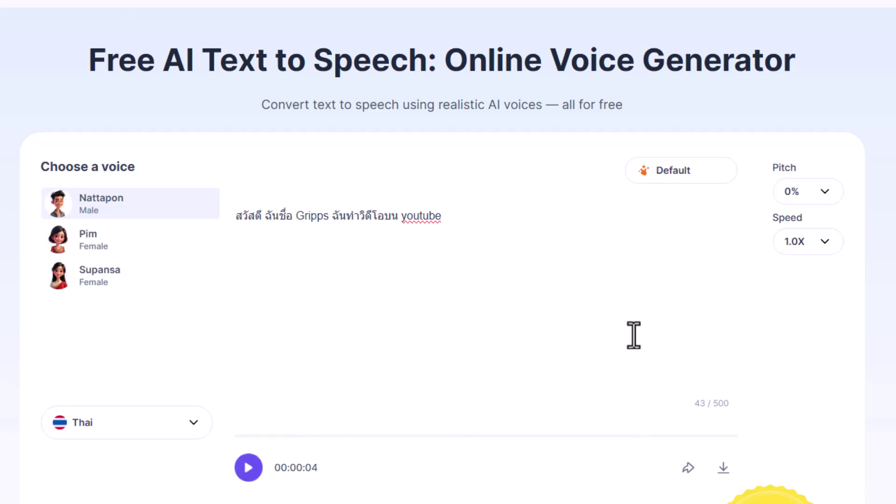
Set the speech speed to 0.75X and regenerate the Thai audio as a 6-second clip
click(824, 241)
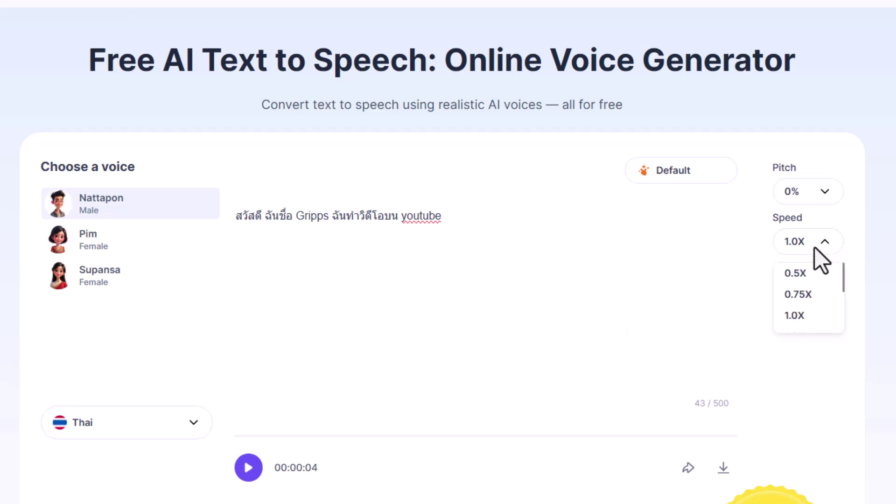
click(797, 296)
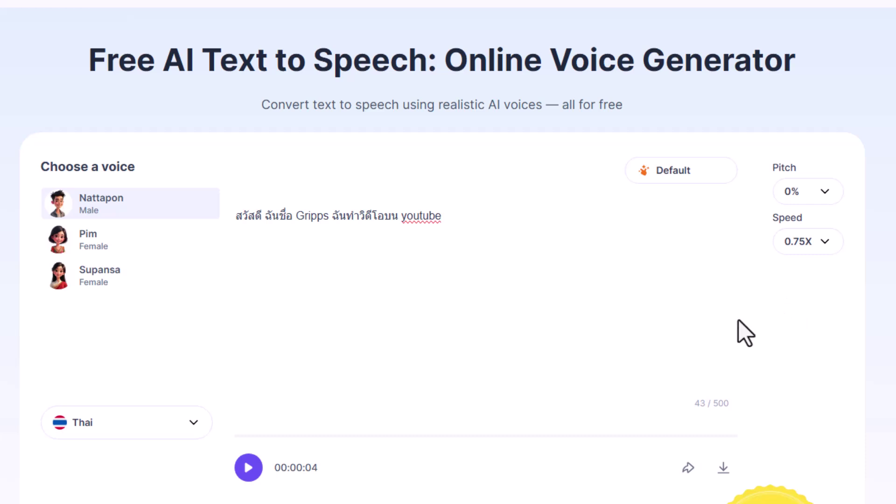
click(253, 471)
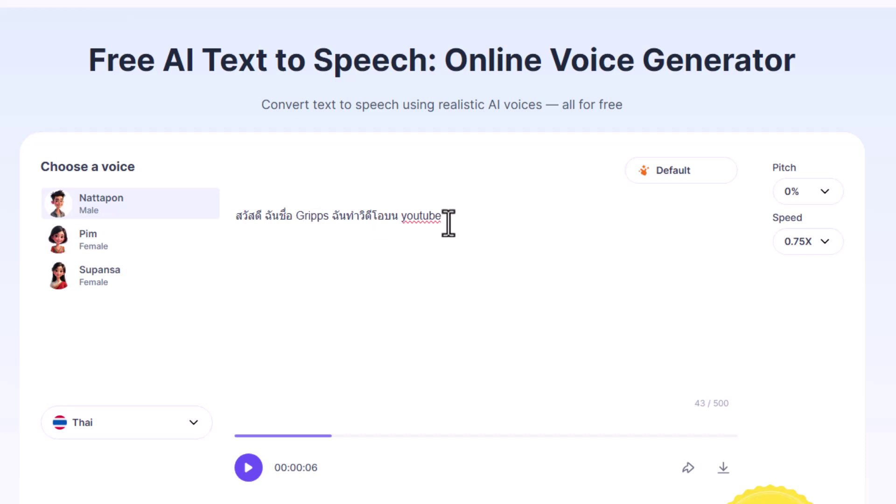
Replace the Thai text with an English self-introduction, then generate and play its audio
drag(446, 217, 236, 219)
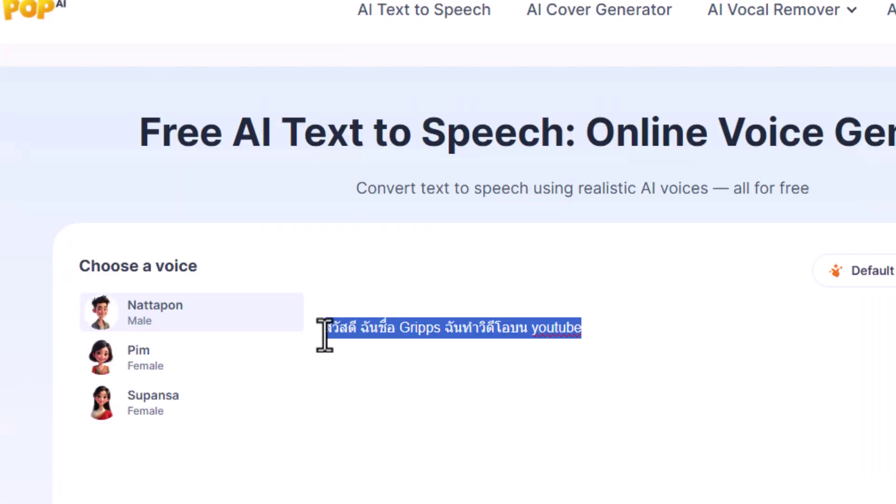
text(Hi my nam)
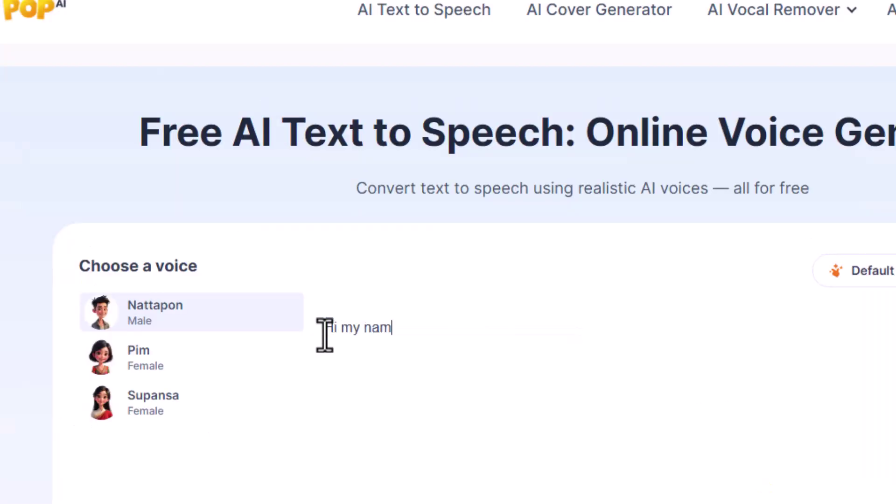
text(e is gripps i make video)
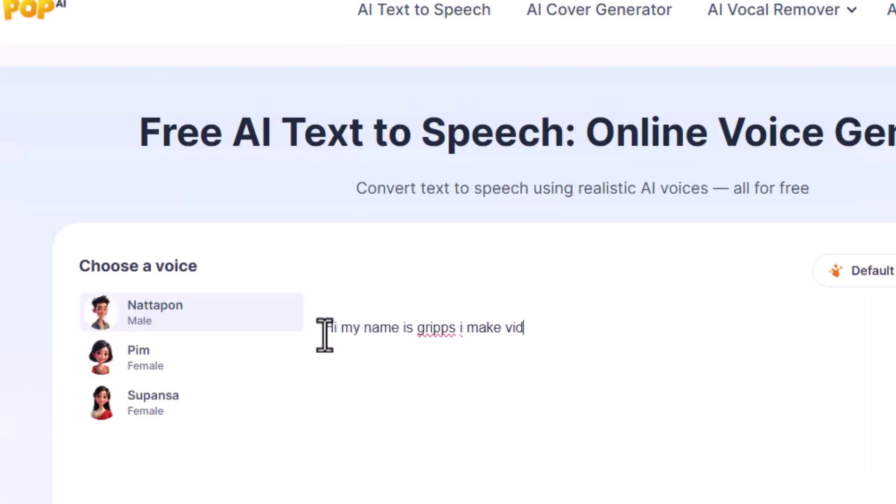
text( on youtube)
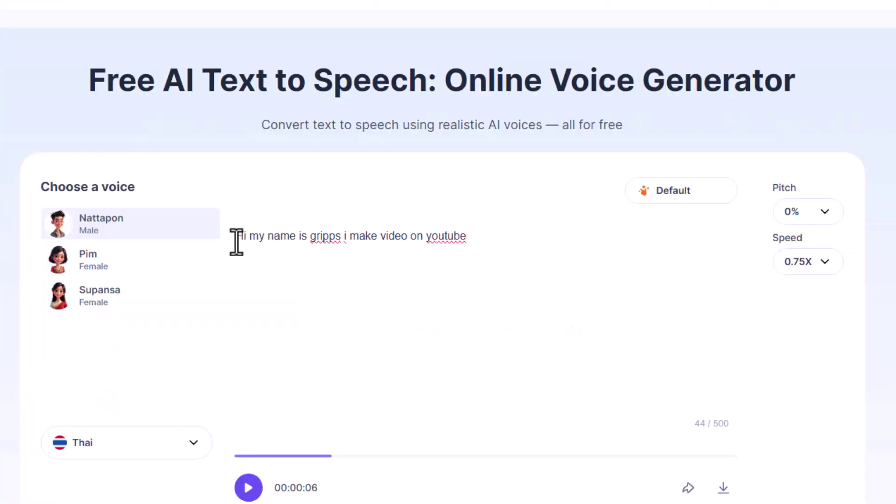
click(249, 488)
click(248, 488)
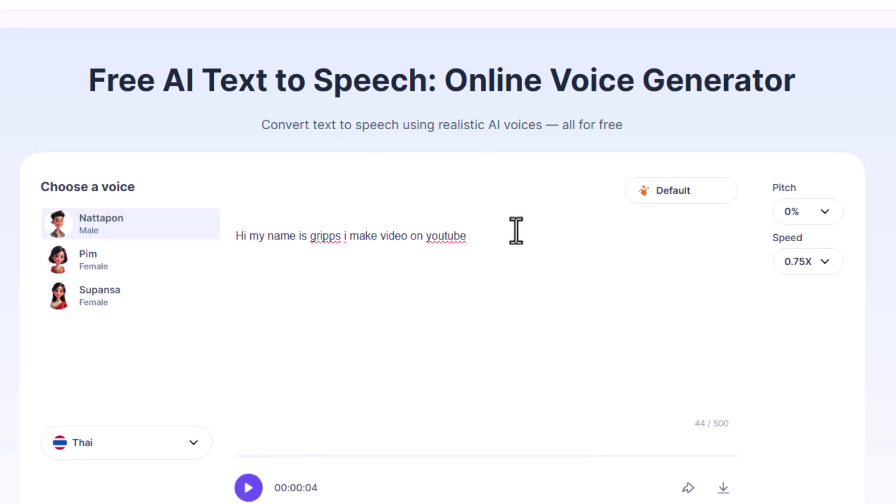
Scroll the home page past the voice grid and AI Song Cover to the AI Sound Effect Generator
scroll(453, 159, down, 2)
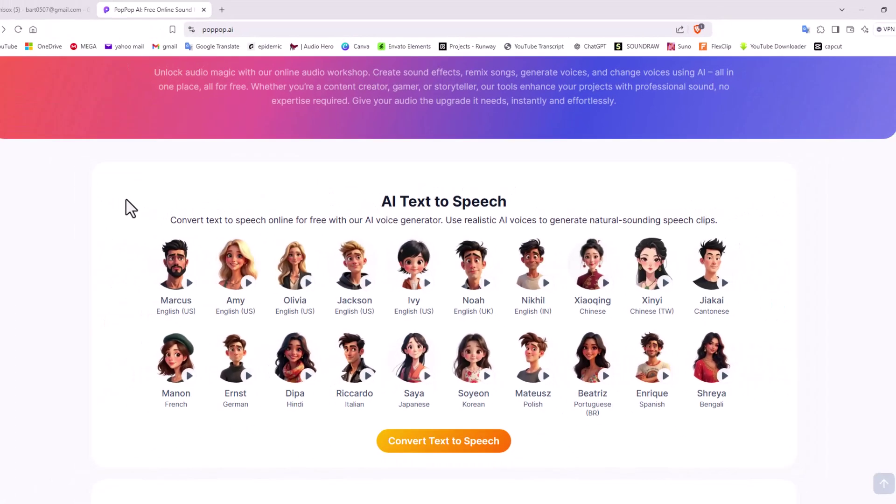
scroll(127, 201, down, 4)
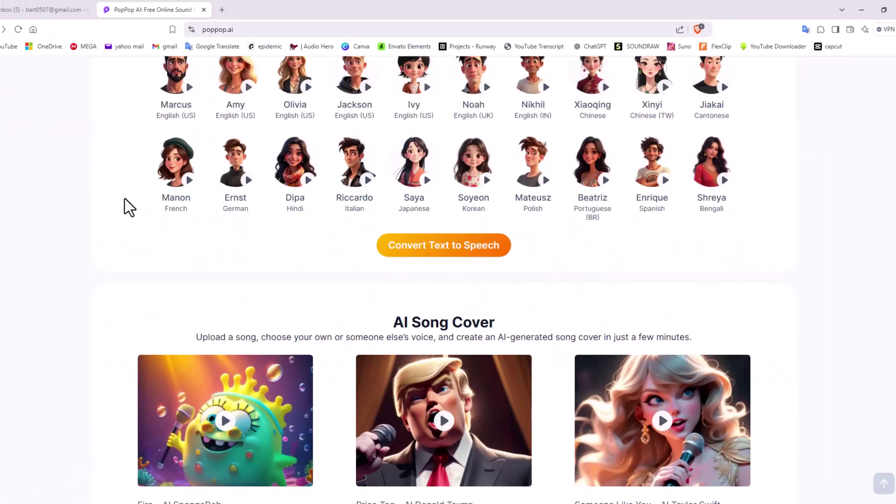
scroll(125, 198, down, 10)
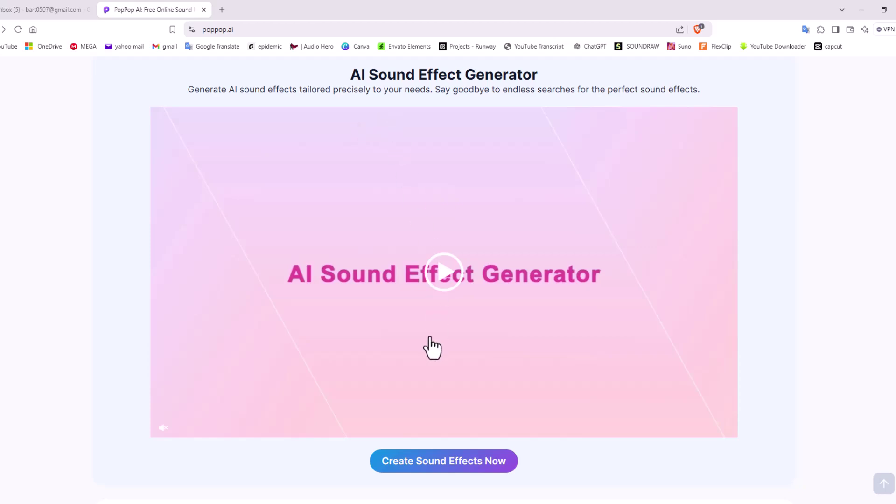
Open the AI Sound Effect Generator page and close the downloader promo banner
click(455, 469)
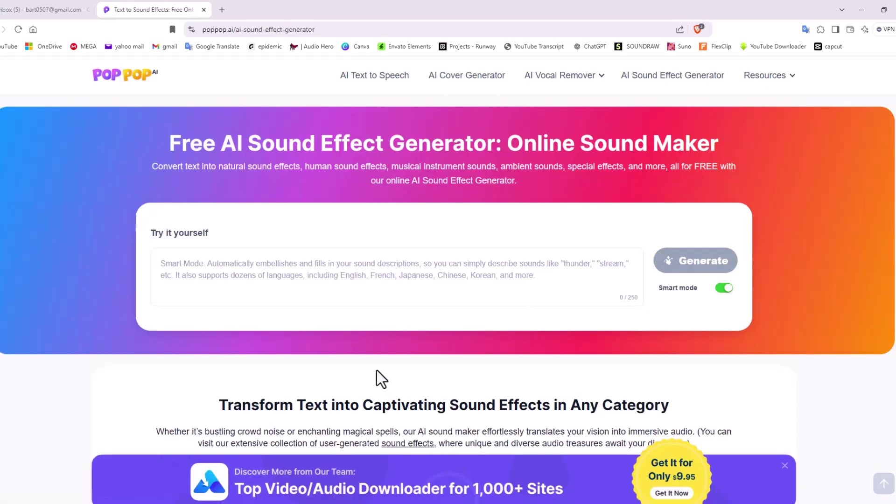
scroll(374, 350, down, 5)
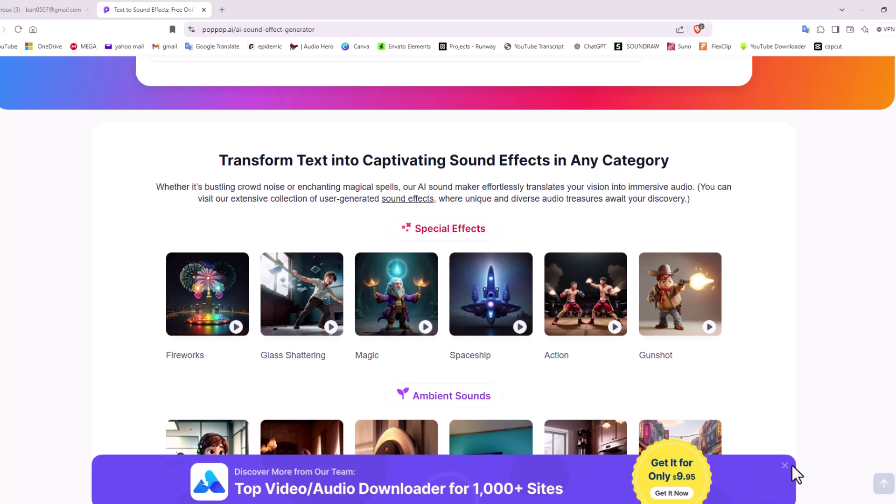
click(786, 466)
scroll(107, 304, up, 3)
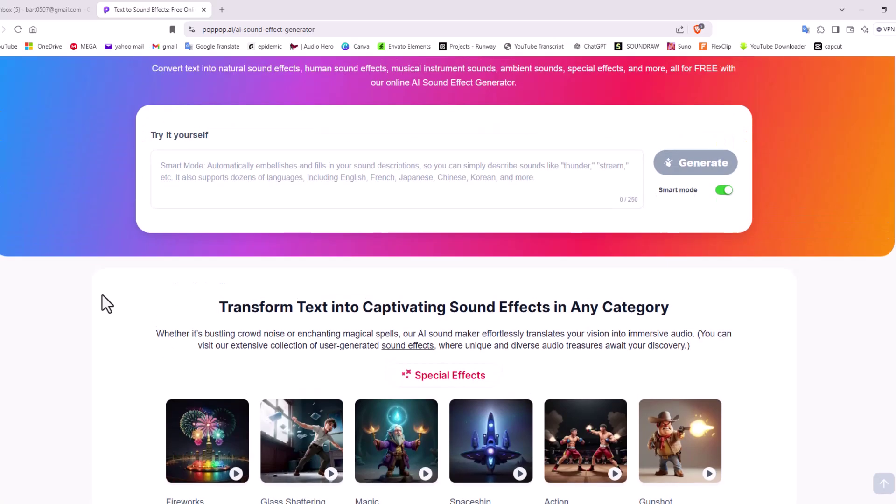
Preview the Magic sample sound effect, then the Glass Shattering sample
scroll(107, 301, down, 4)
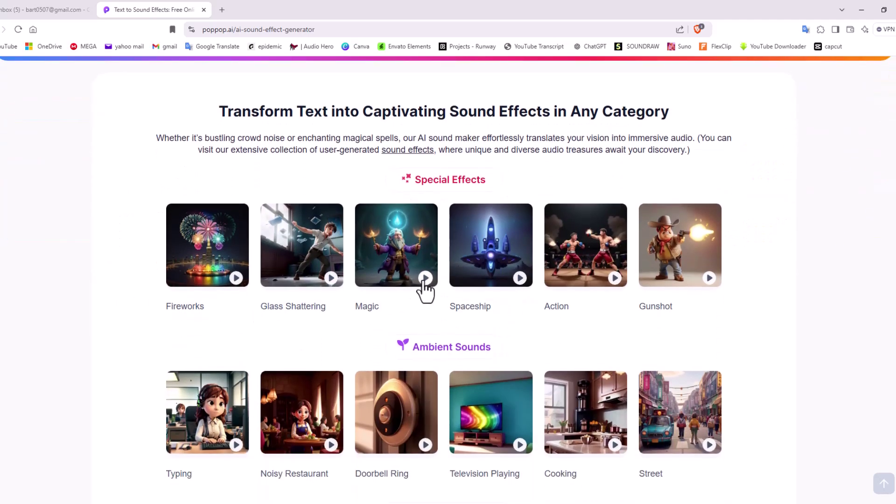
click(425, 278)
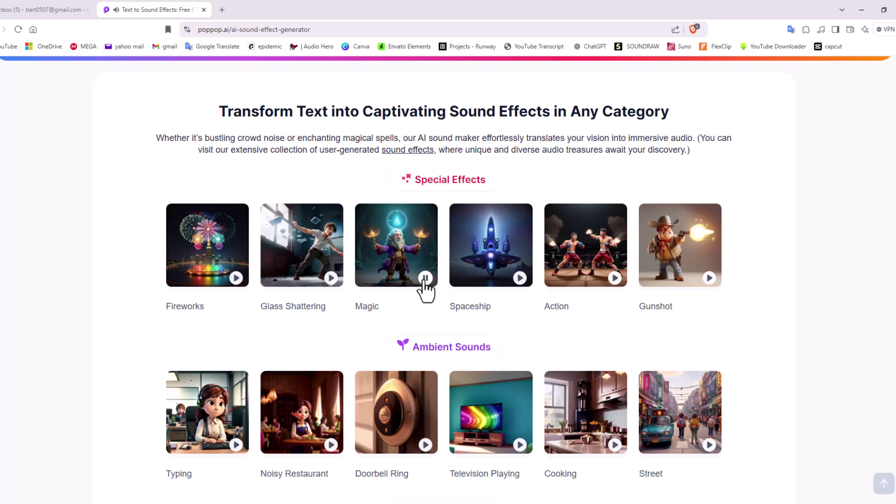
click(331, 278)
scroll(108, 266, up, 5)
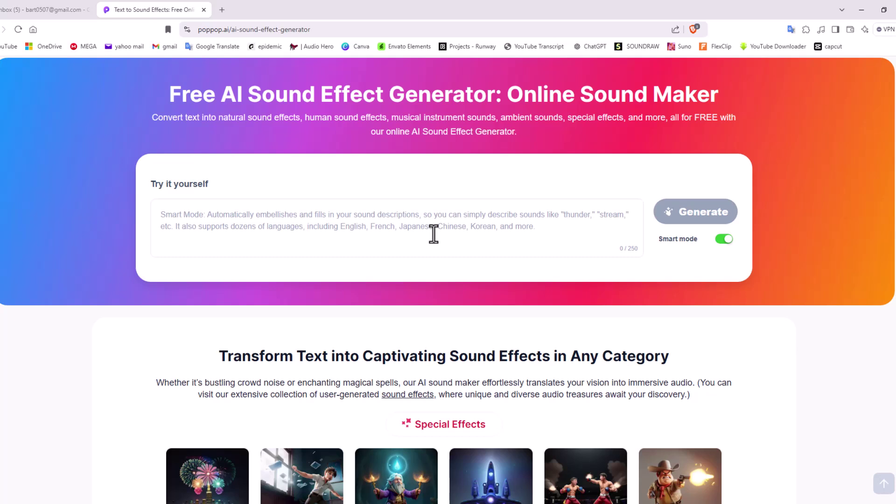
Go back to the home page, browse the AI Vocal Remover and AI Voice Changer sections, and return to the top
scroll(339, 285, down, 4)
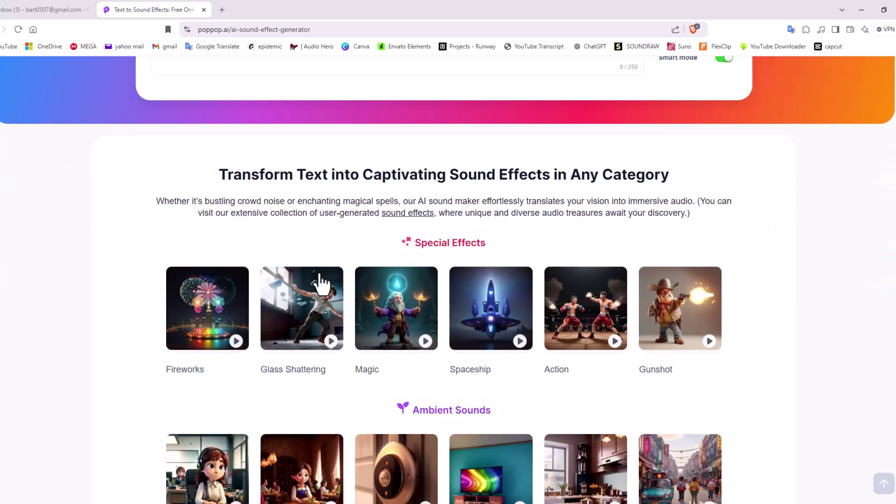
click(2, 29)
scroll(104, 186, down, 6)
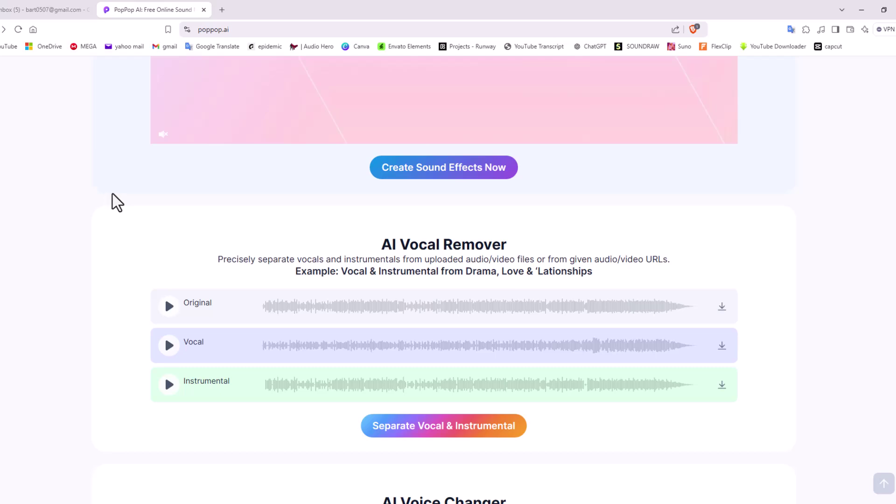
scroll(113, 195, down, 8)
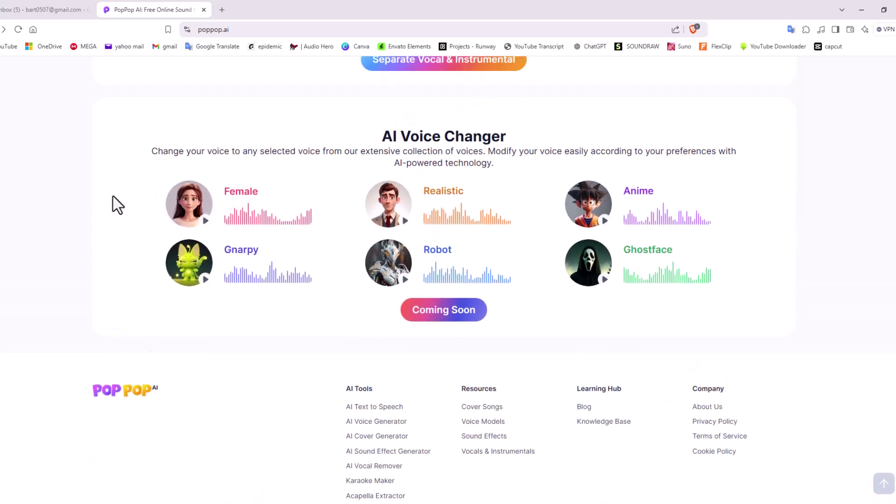
scroll(113, 196, up, 1)
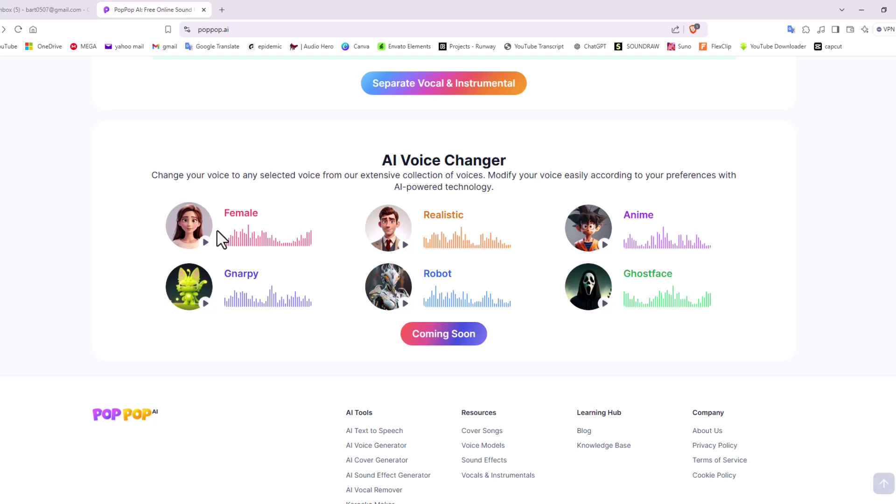
scroll(217, 232, up, 5)
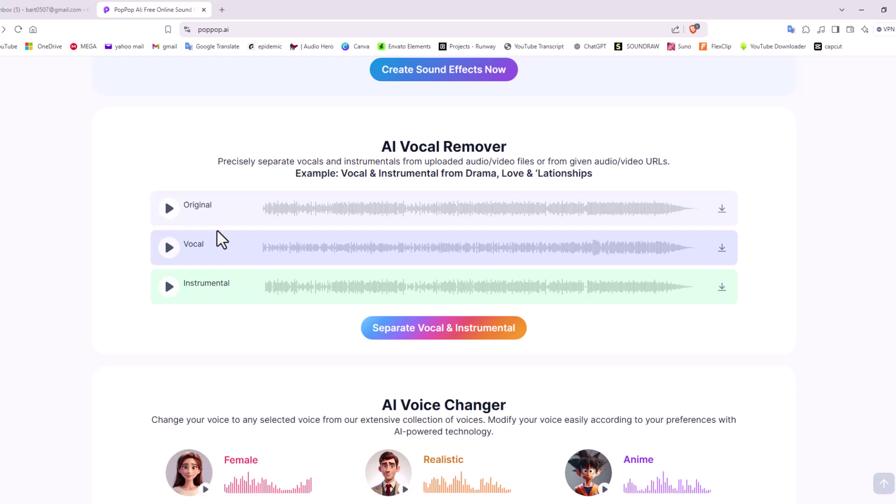
scroll(218, 231, down, 8)
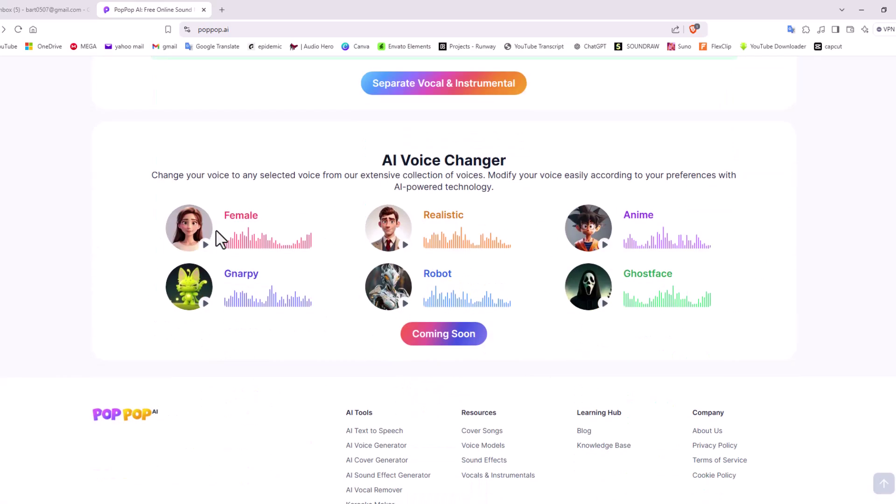
scroll(216, 231, up, 5)
scroll(216, 231, up, 18)
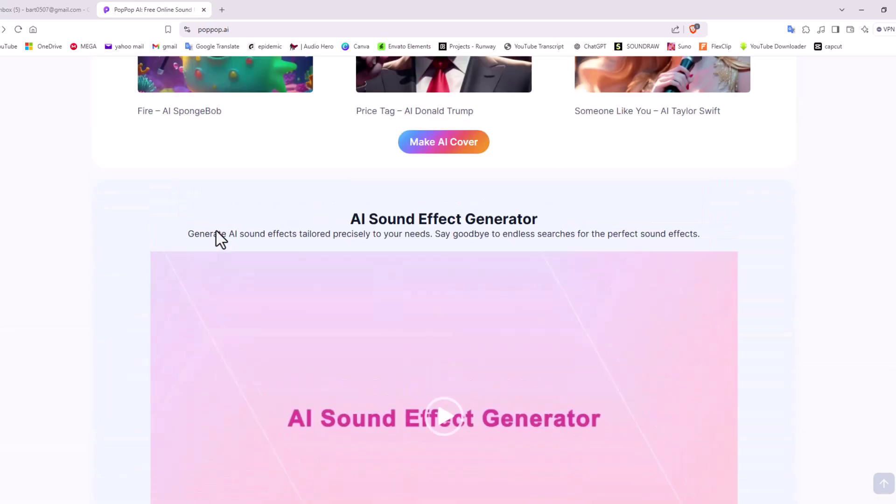
scroll(217, 231, up, 8)
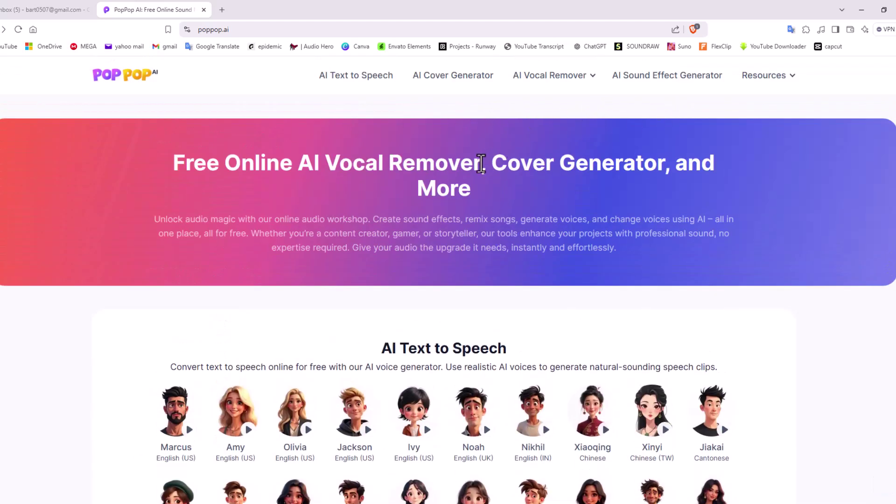
scroll(464, 217, down, 4)
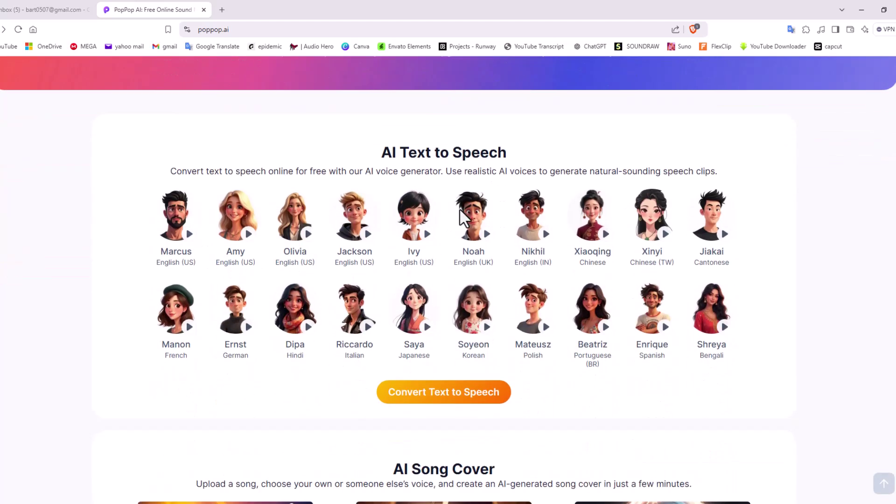
scroll(462, 219, up, 4)
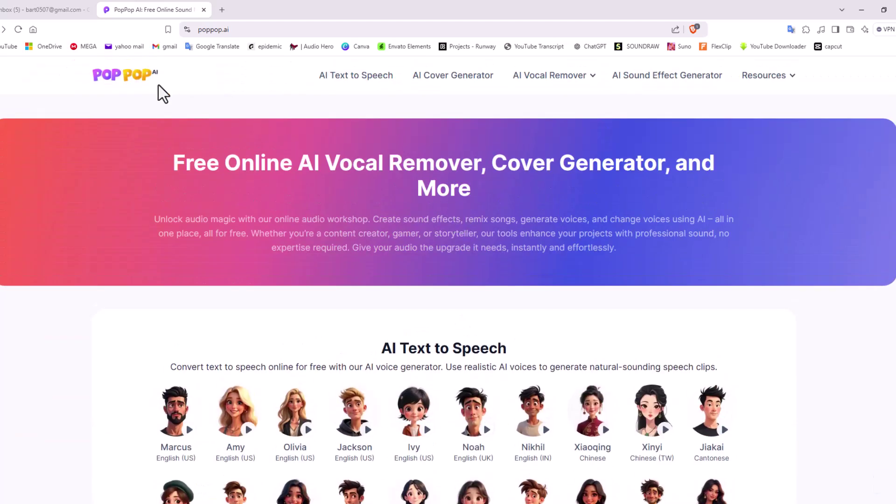